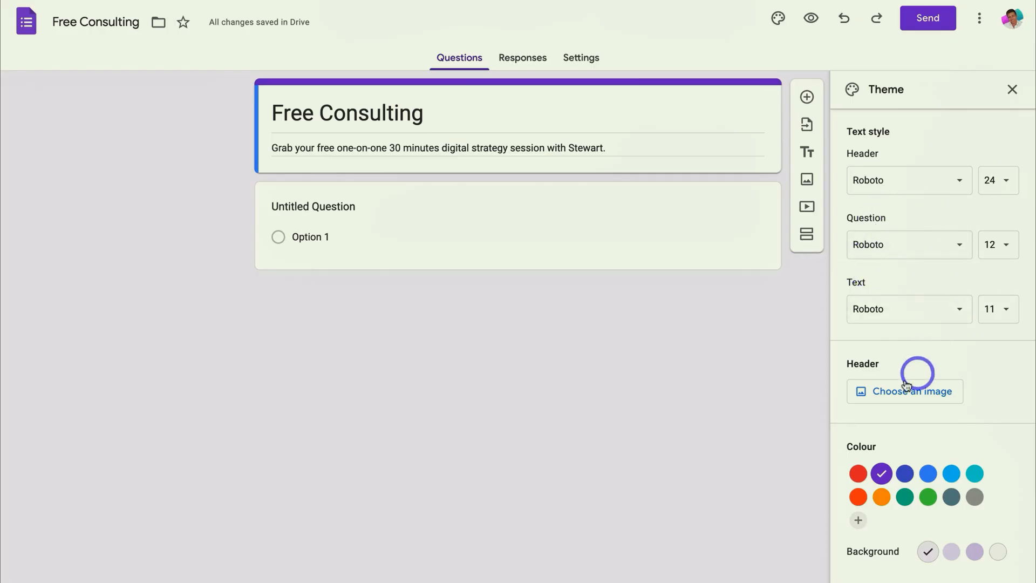
- Insert the purple spheres picture from the Work and School themes as the form's header image
left_click(925, 392)
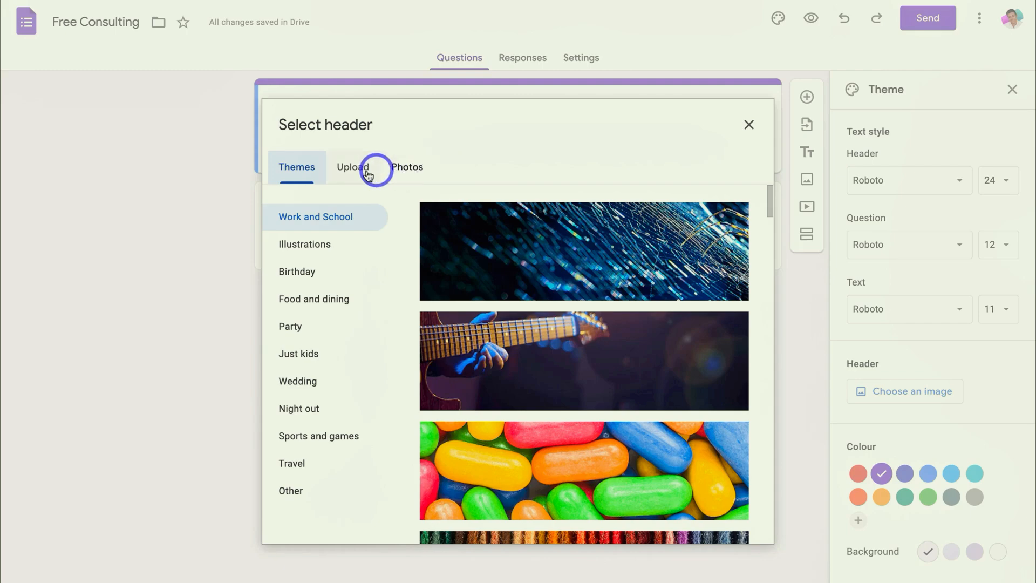
scroll(613, 303, "down", 5)
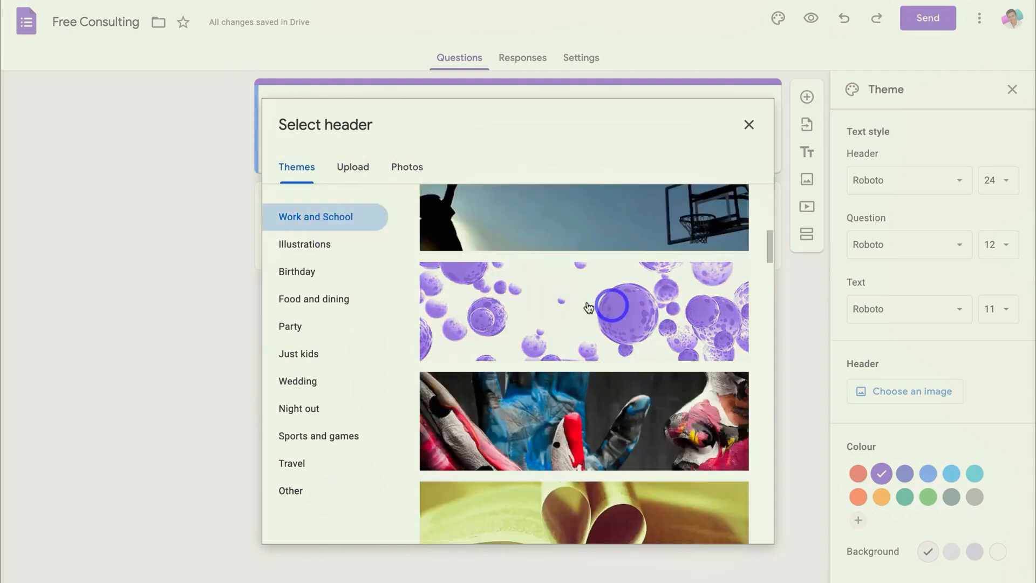
left_click(616, 315)
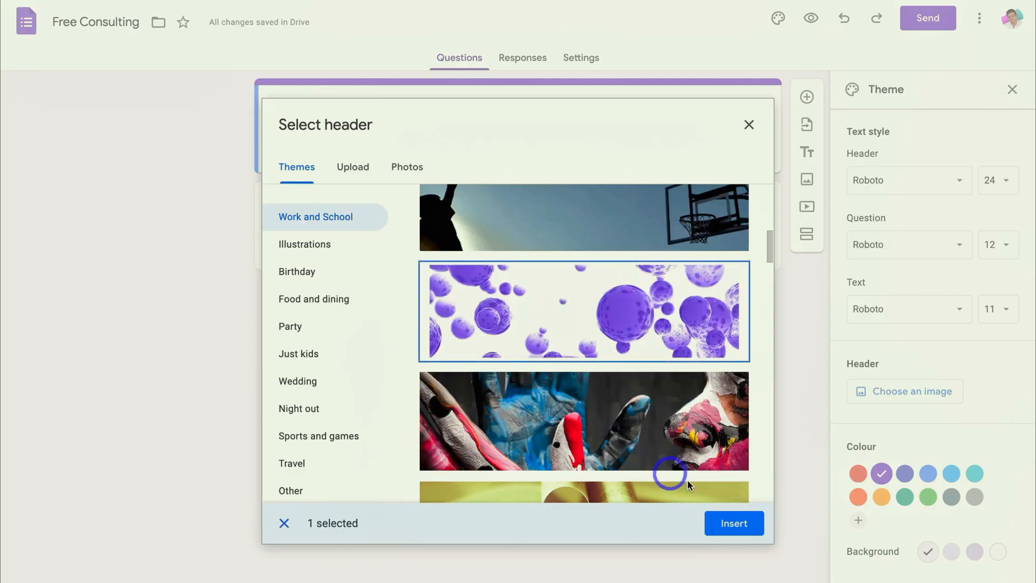
left_click(743, 524)
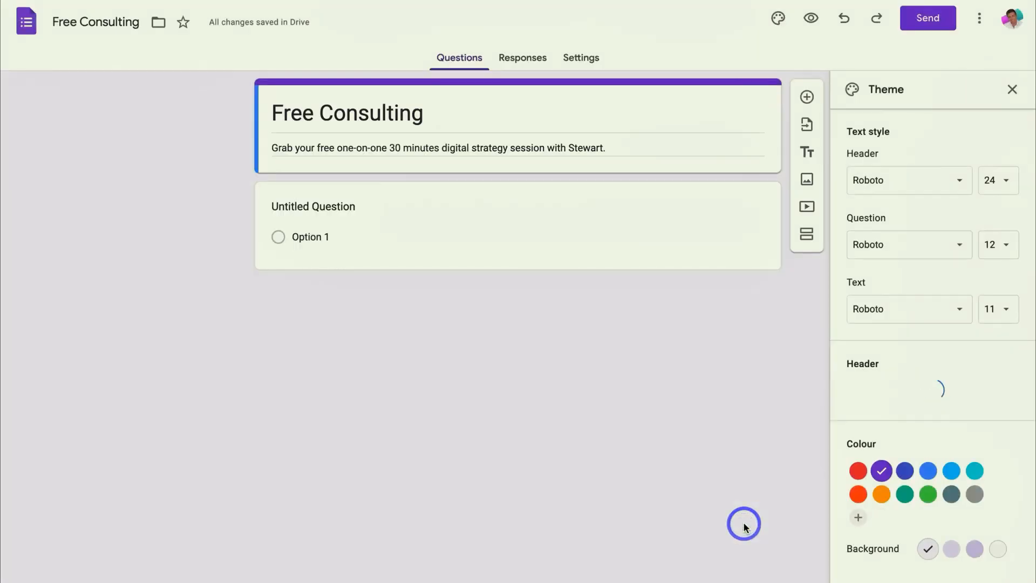
- Set the theme colour to the light purple swatch with the second background tint, and close the theme settings
left_click(904, 473)
left_click(935, 530)
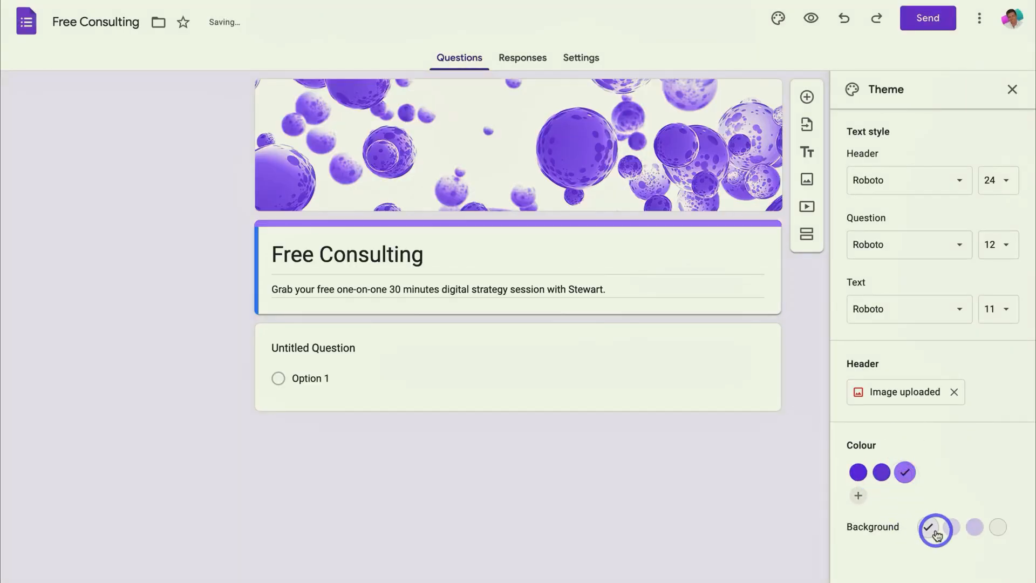
left_click(951, 528)
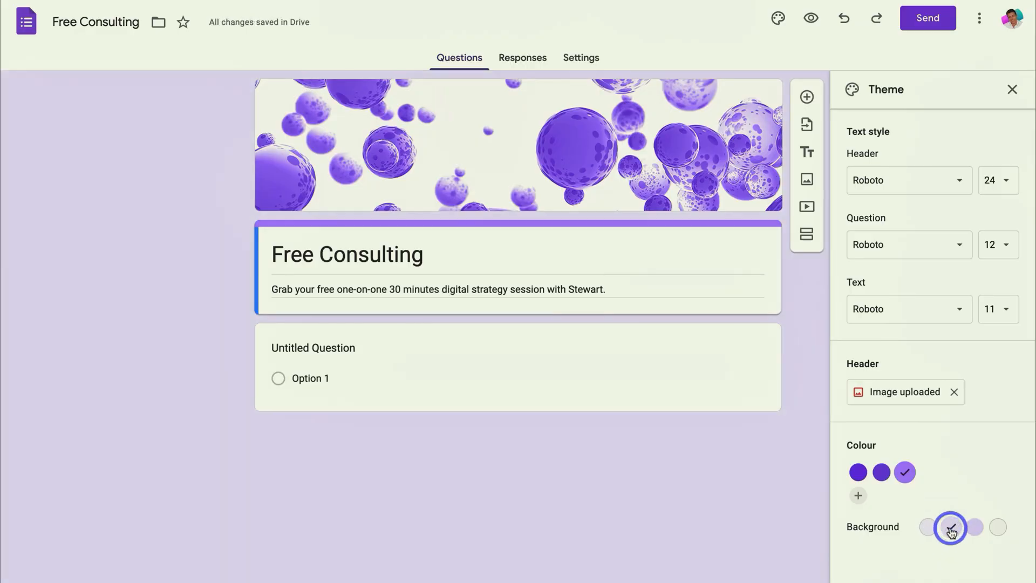
left_click(1011, 90)
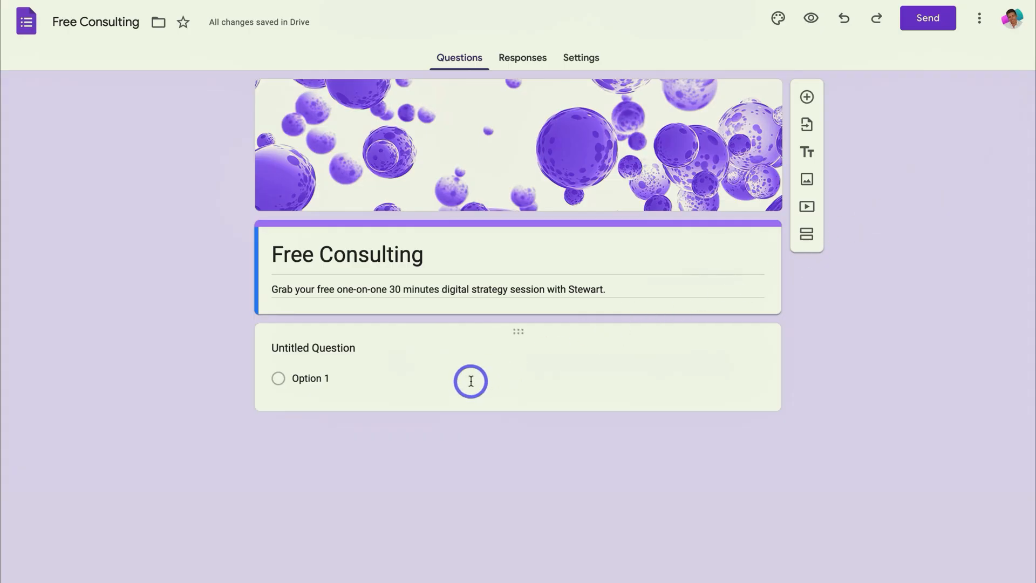
- Title the untitled question "Name" and make it a required short-answer question
left_click(354, 348)
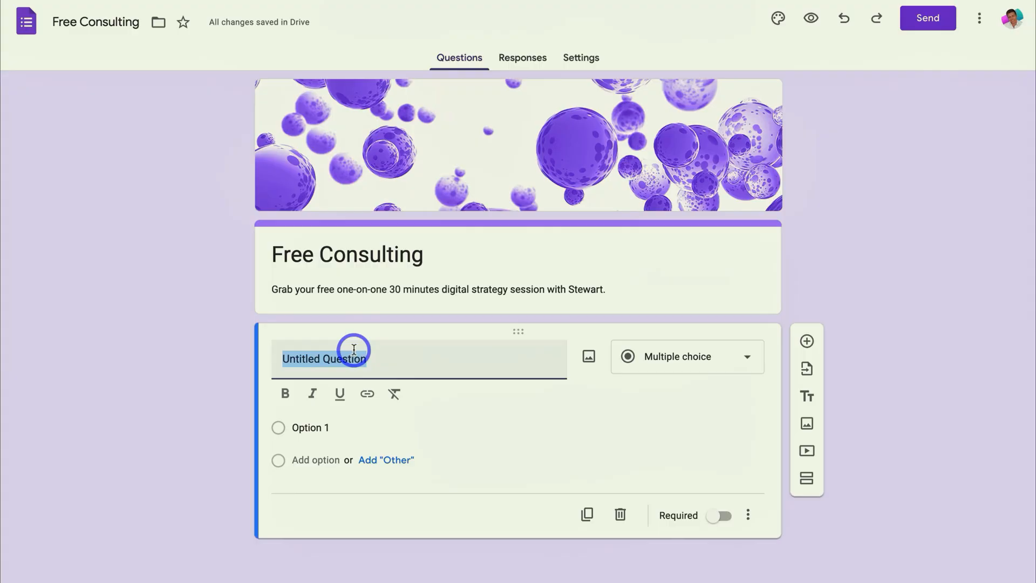
type("Name")
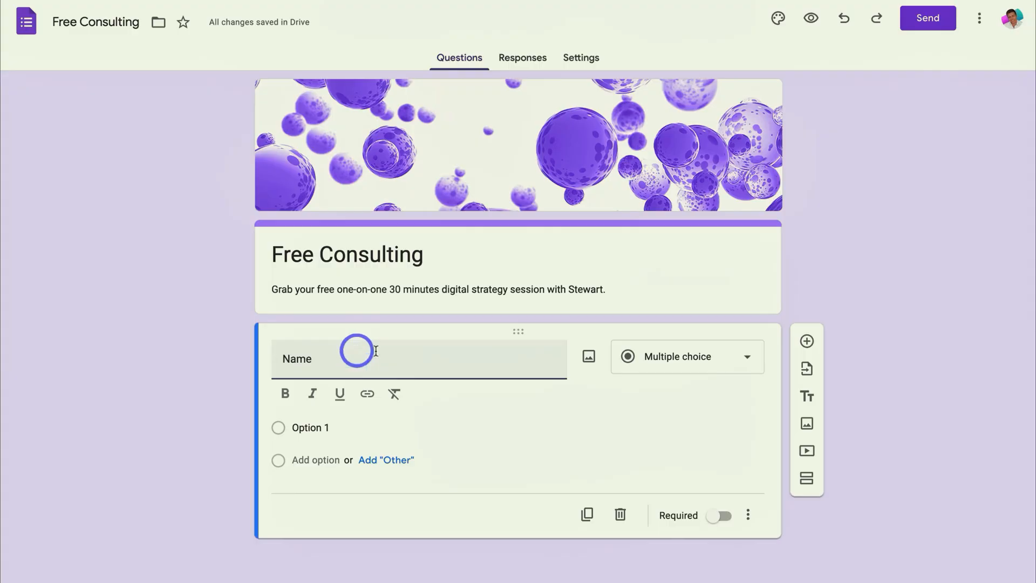
left_click(647, 357)
left_click(665, 234)
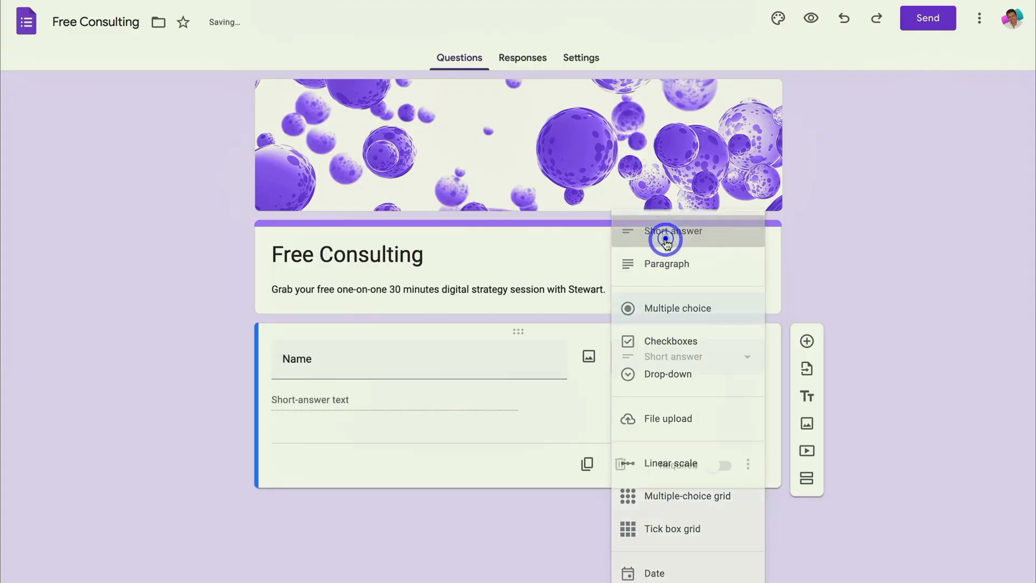
left_click(718, 467)
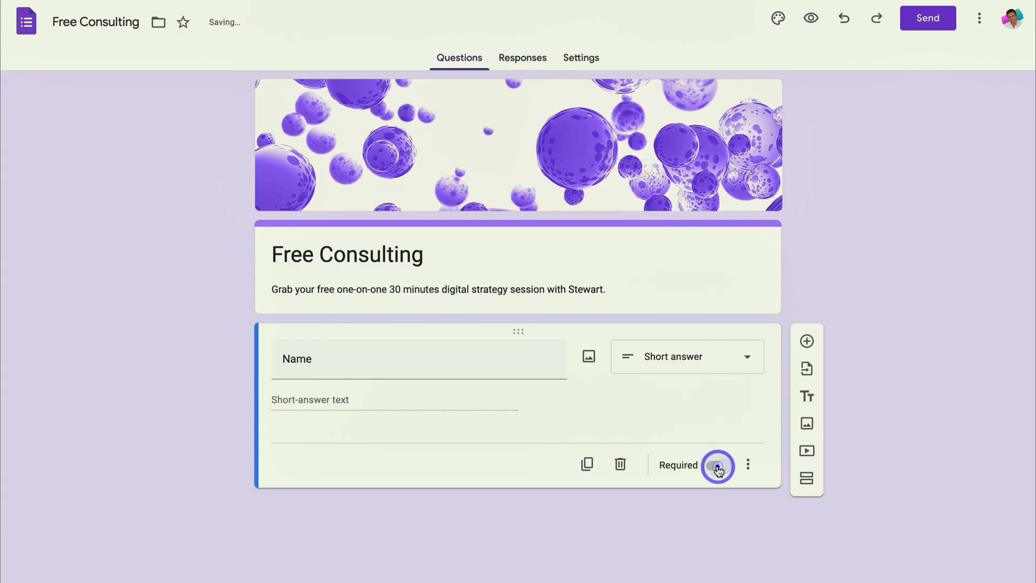
- Duplicate the Name question and retitle the copy "Email"
left_click(587, 464)
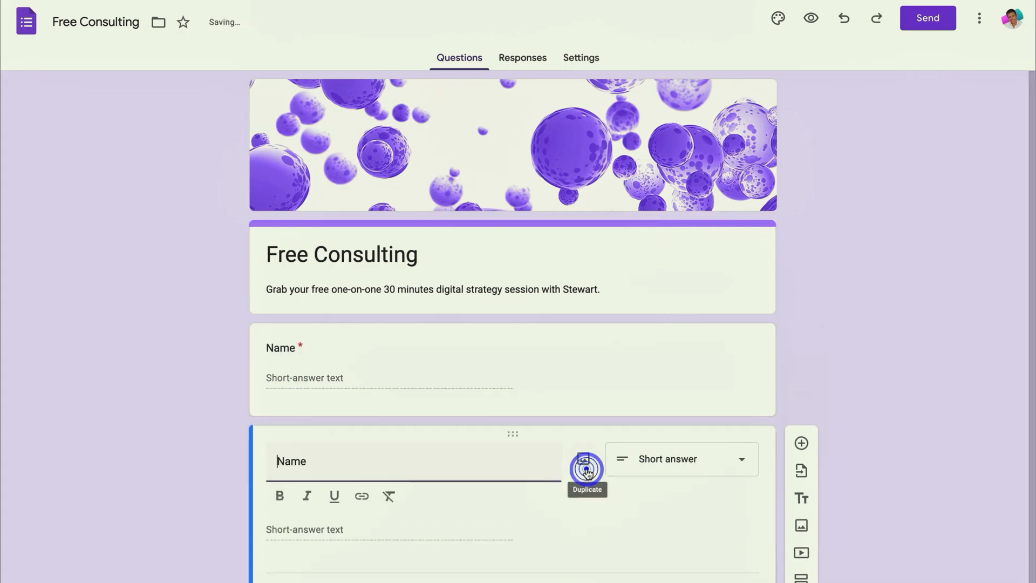
triple_click(365, 471)
type("Email")
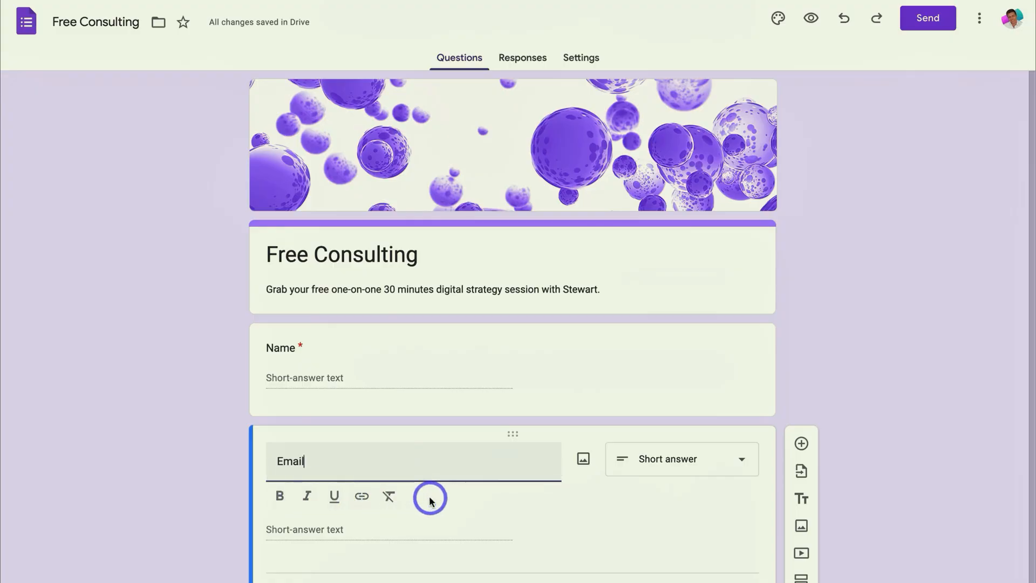
scroll(430, 495, "down", 1)
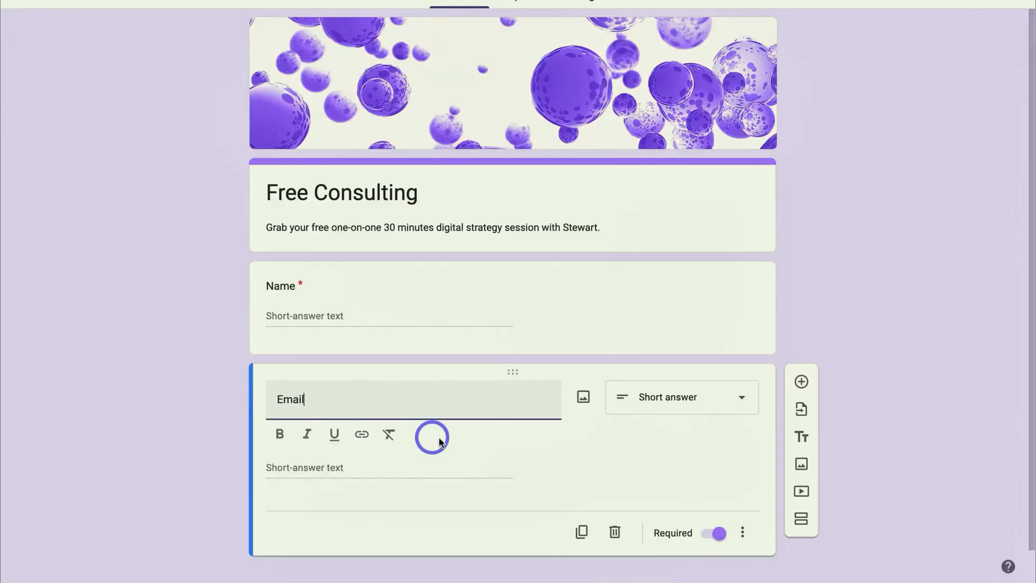
- Duplicate the Email question as an optional Paragraph question titled "Please share the struggles that you are having in your business."
left_click(582, 531)
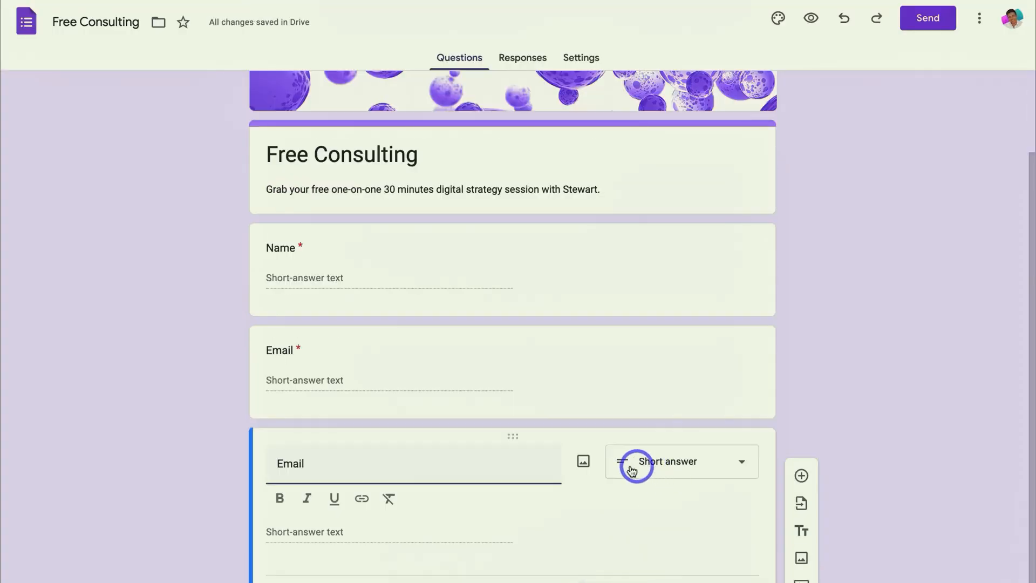
left_click(690, 461)
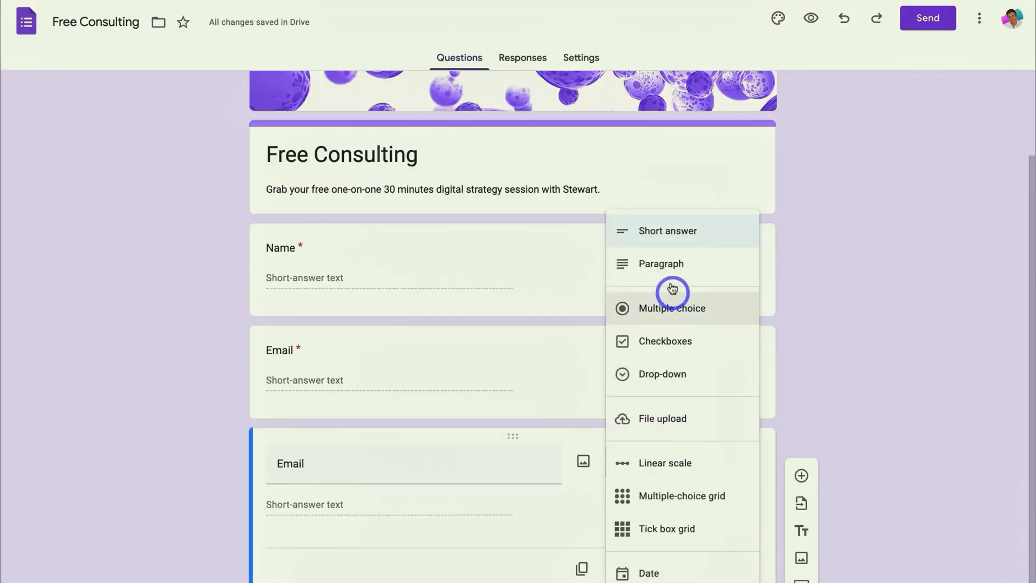
left_click(666, 263)
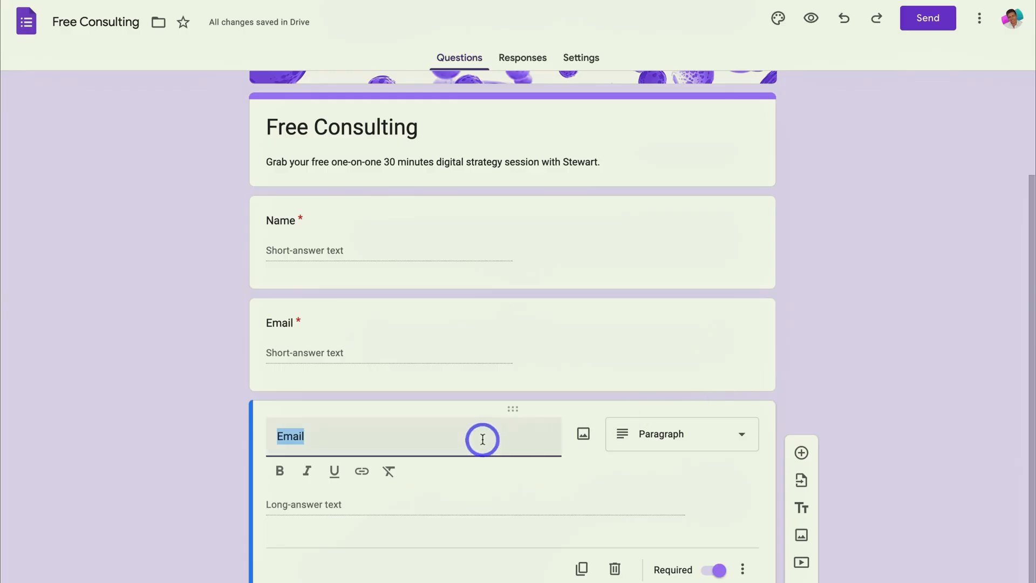
type("Please share the struggles that you are having in your business.")
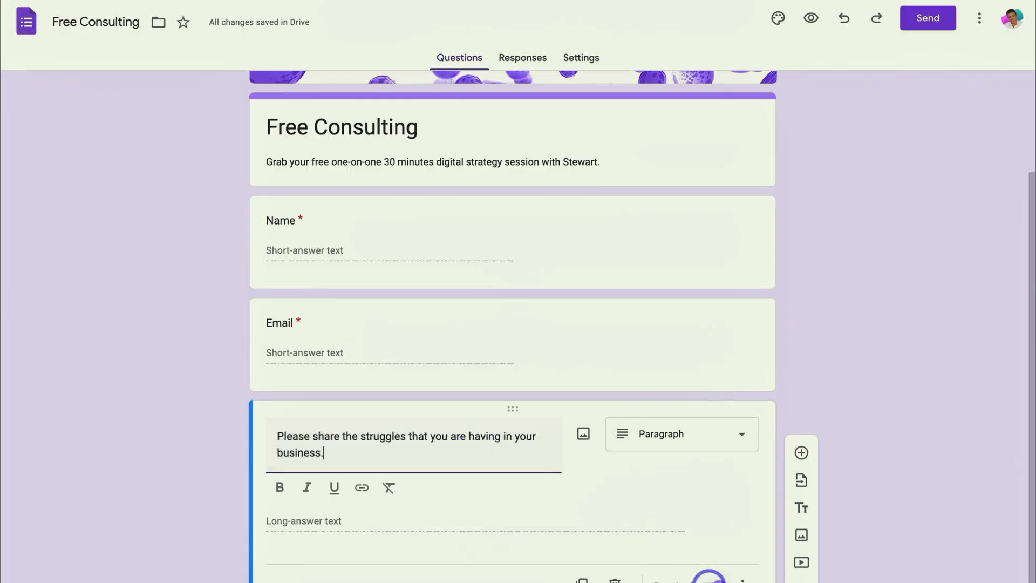
left_click(713, 570)
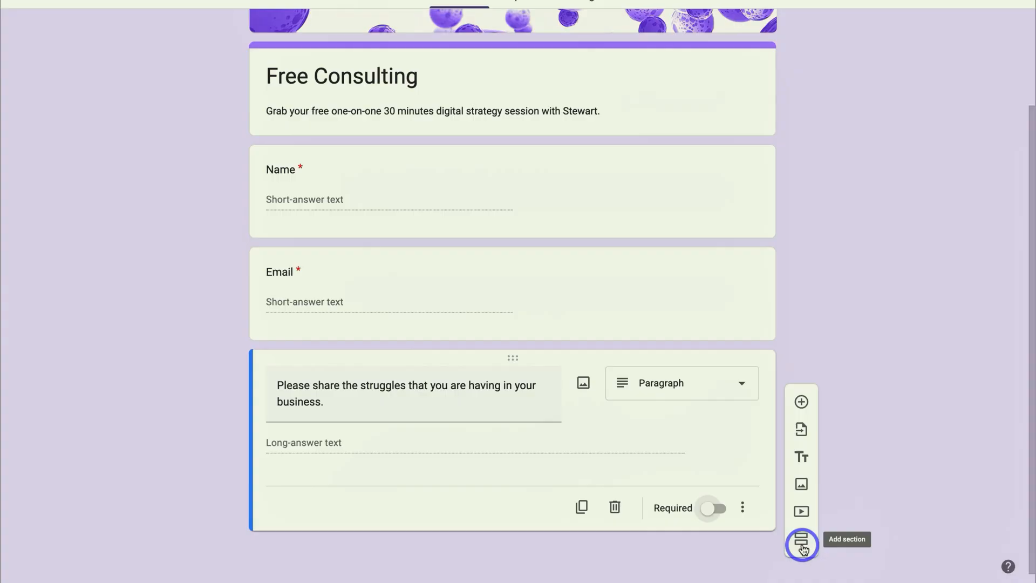
- Add a multiple-choice question "How did you hear about us?" with the options YouTube, Facebook, Email, Blog and Other
scroll(678, 406, "up", 3)
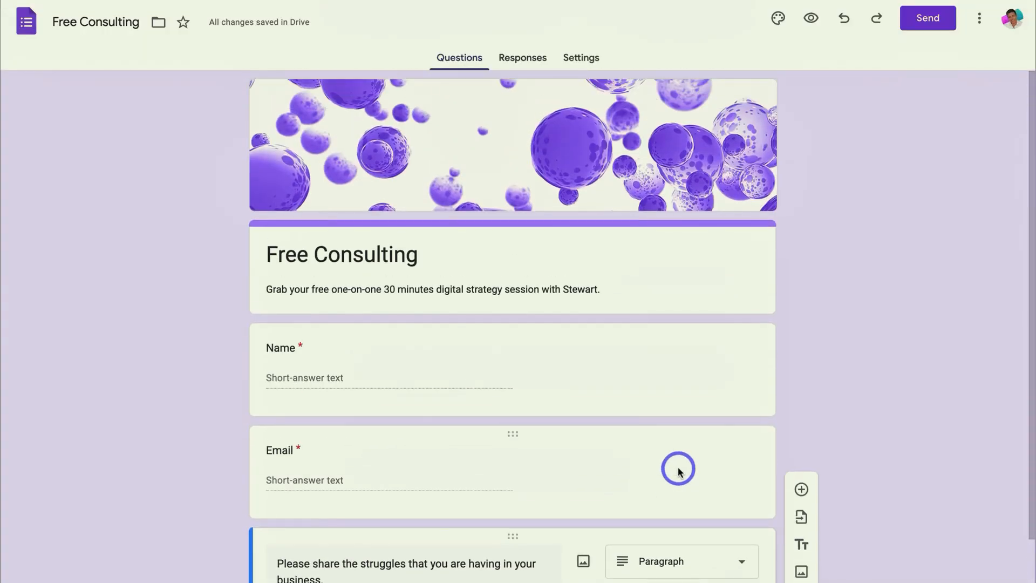
scroll(717, 451, "down", 2)
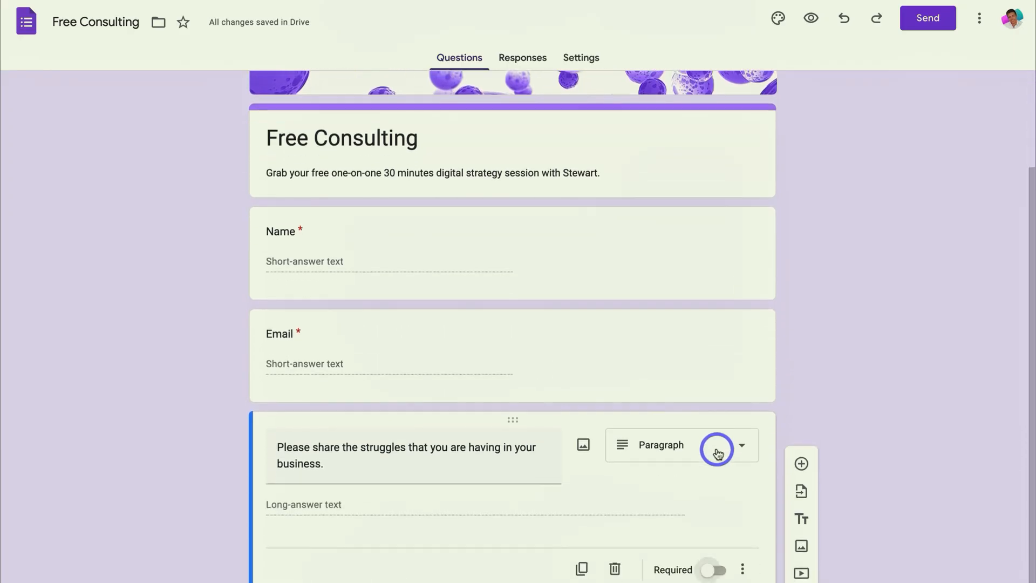
left_click(801, 463)
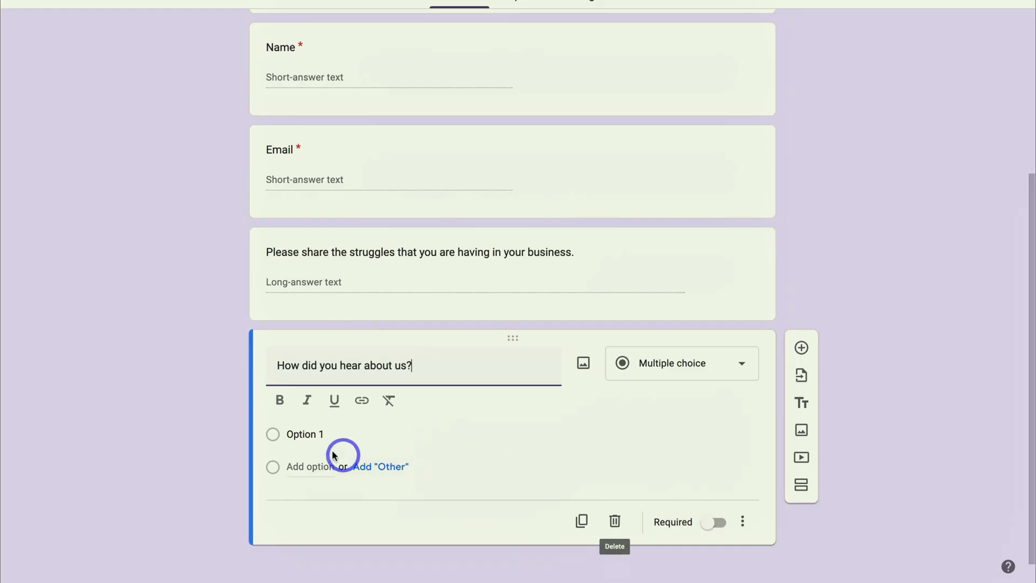
left_click(301, 431)
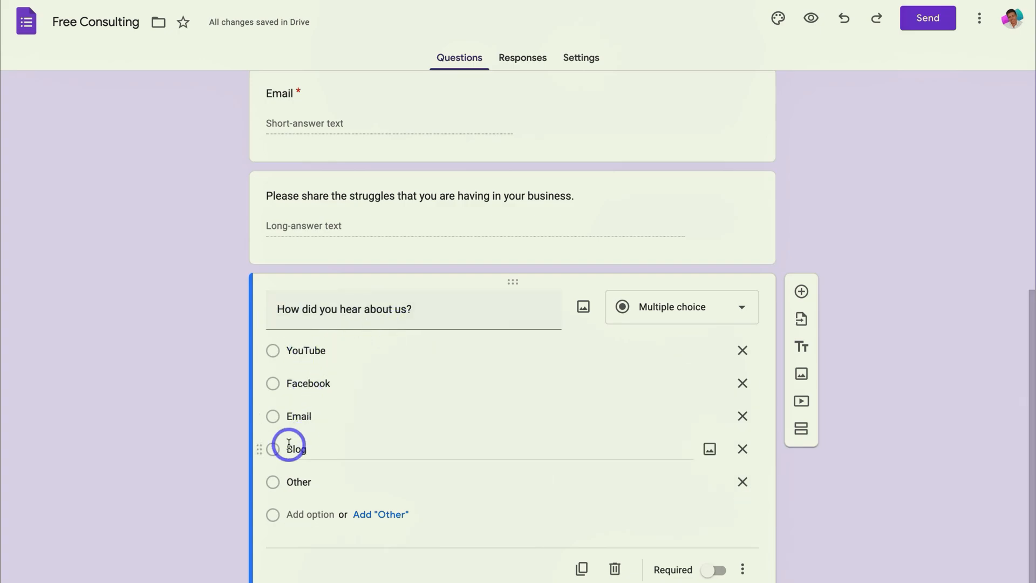
left_click(864, 500)
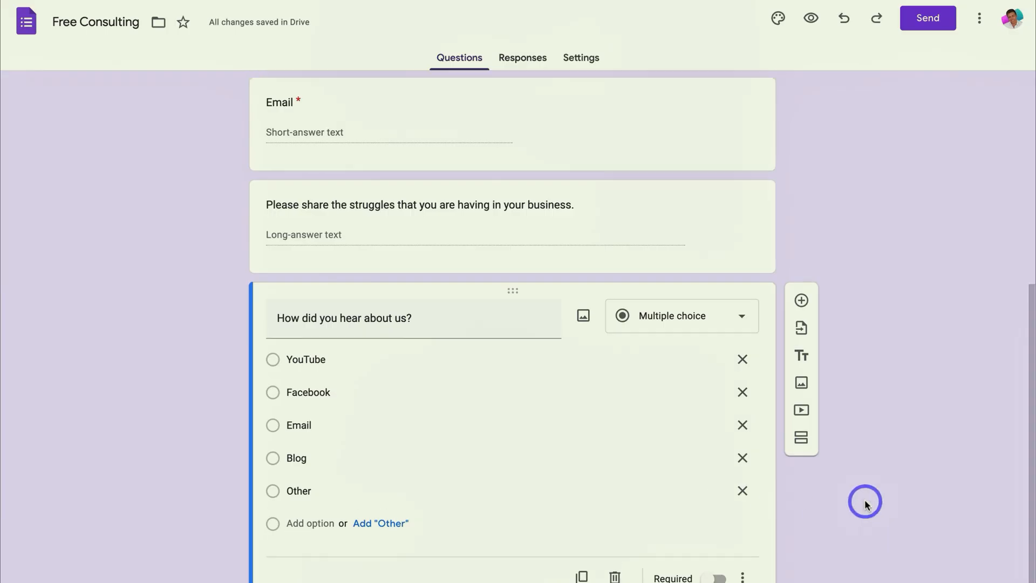
- Preview the form as respondents see it, check it through to the submit area, and close the preview
scroll(865, 501, "up", 7)
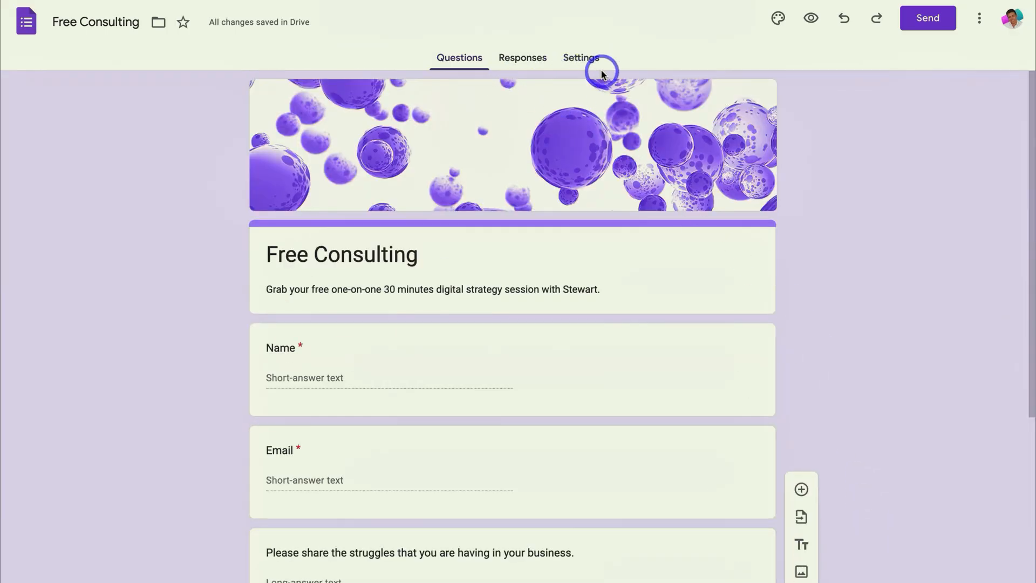
left_click(813, 25)
scroll(817, 81, "down", 5)
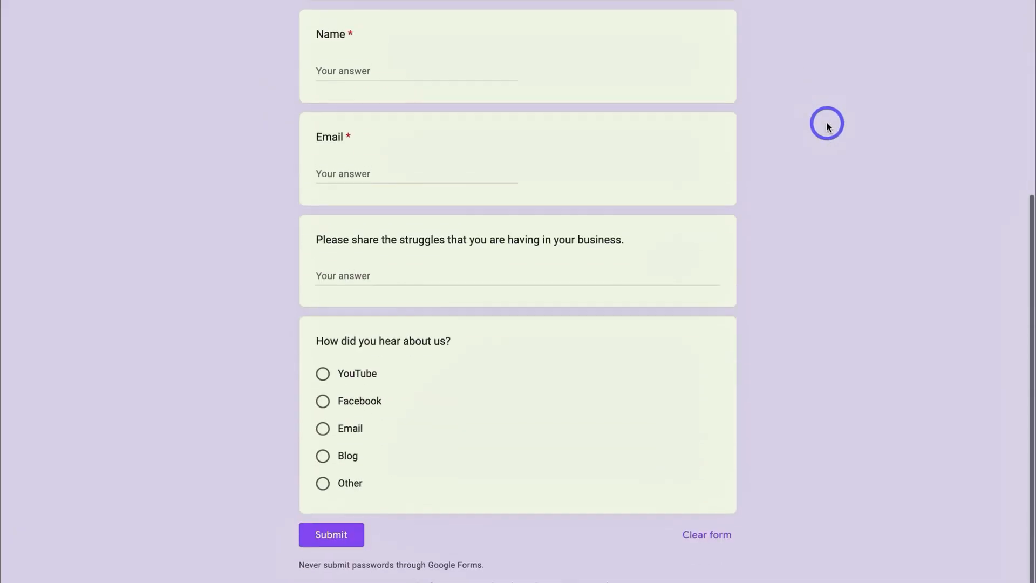
scroll(827, 126, "up", 5)
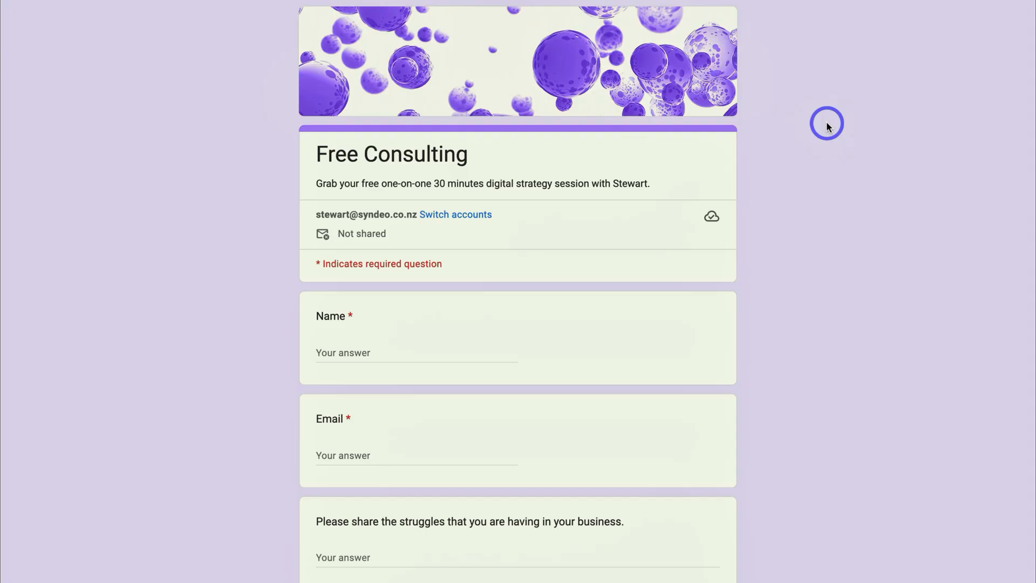
key("ctrl+w")
- Link the form's responses to a new spreadsheet named "Free Consulting (Responses)" and widen its business struggles column
left_click(514, 63)
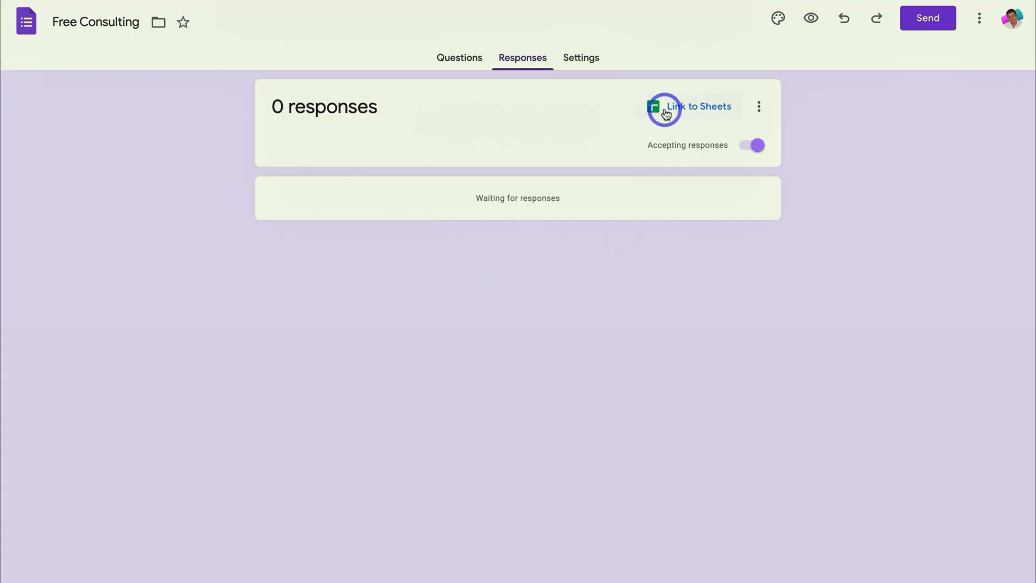
left_click(695, 111)
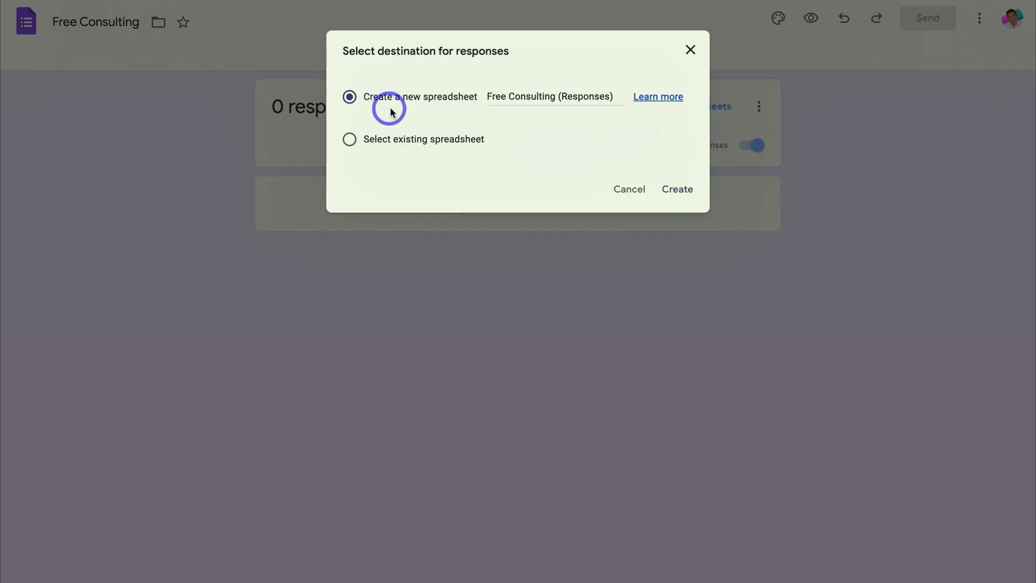
left_click_drag(615, 96, 485, 97)
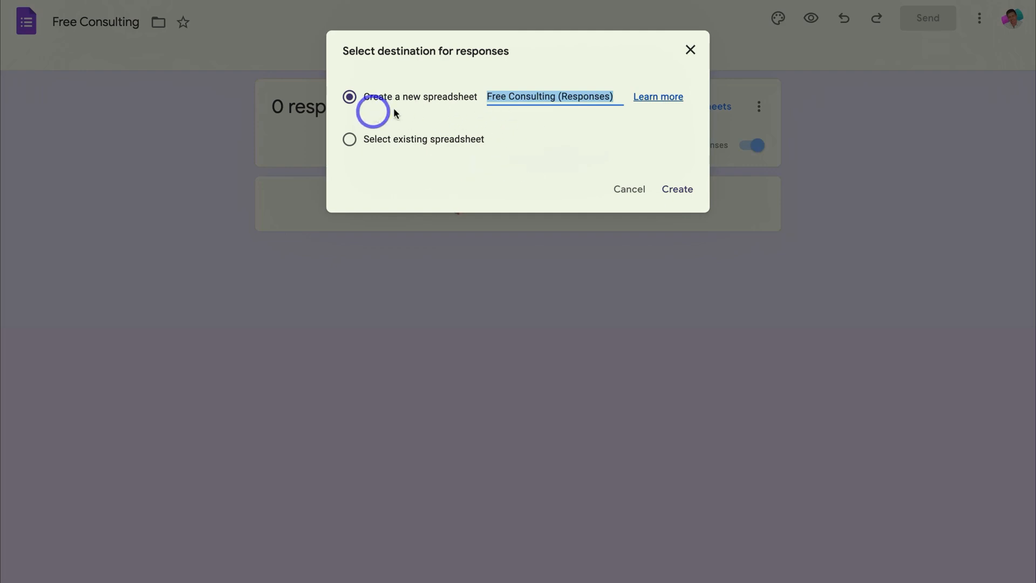
left_click(677, 192)
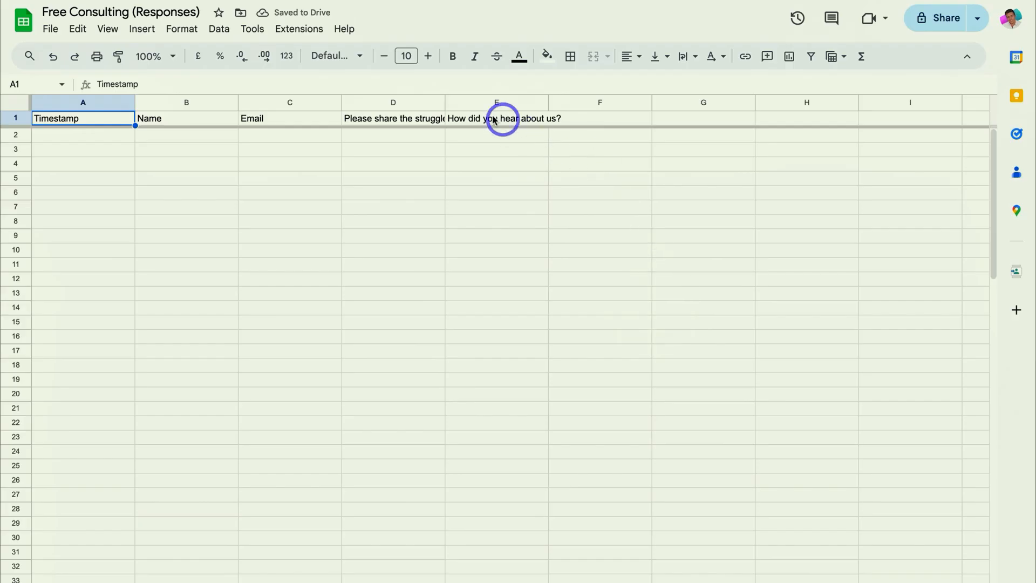
left_click_drag(445, 101, 605, 101)
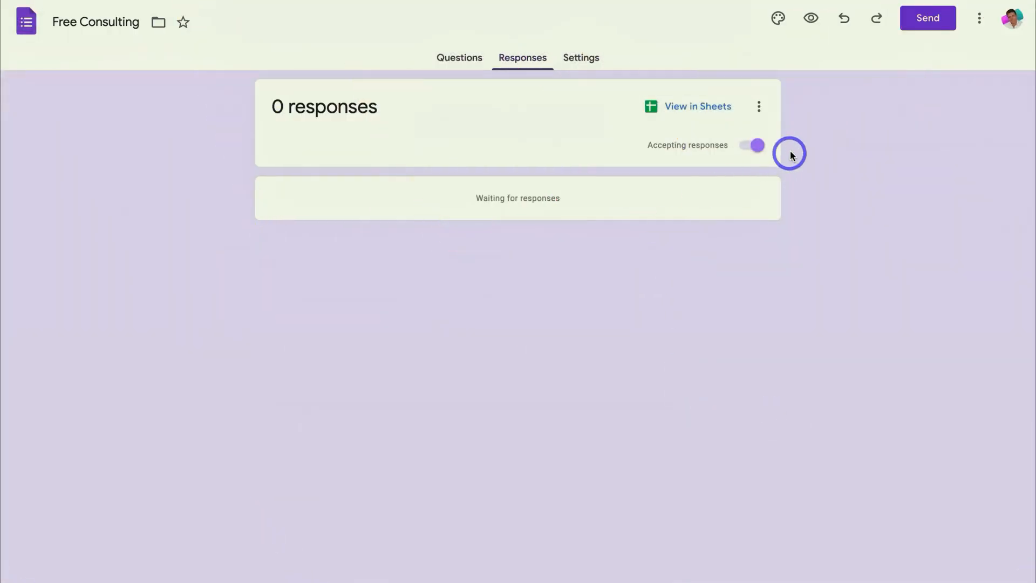
- Turn on email notifications for new responses to the form
left_click(757, 108)
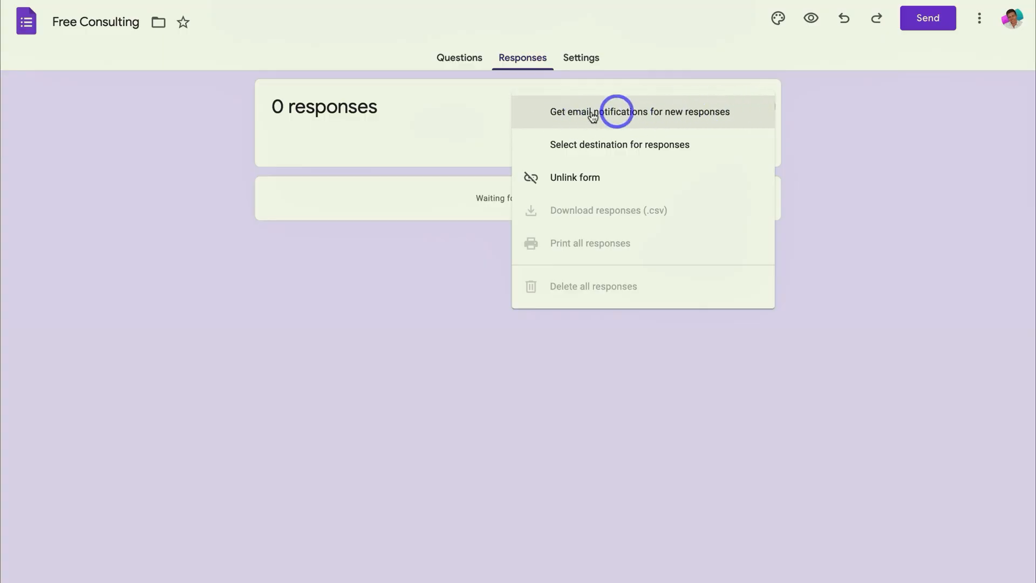
left_click(737, 115)
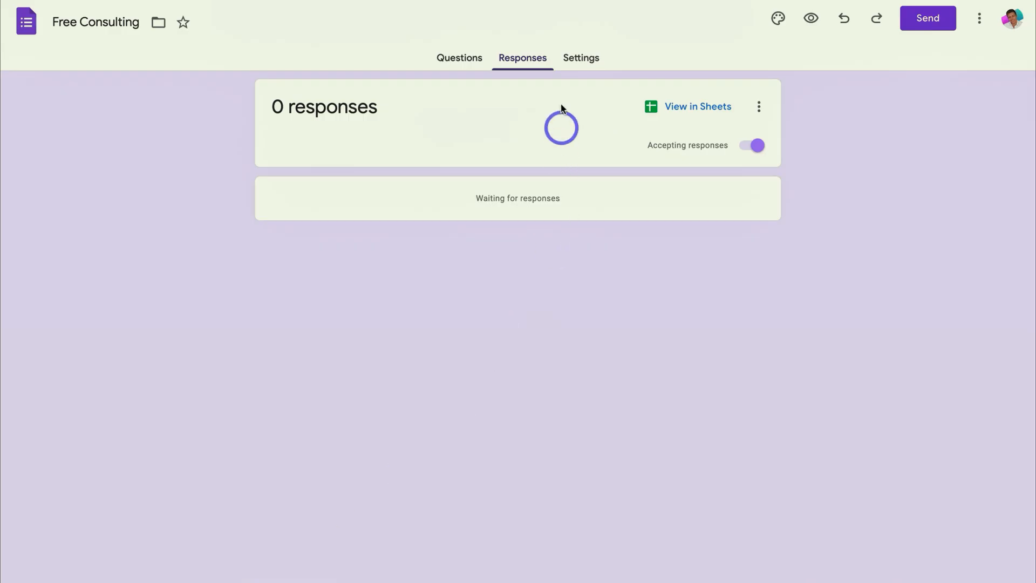
- In the form's response settings, turn off the restriction to users in Syndeo Media and its trusted organisations
left_click(580, 68)
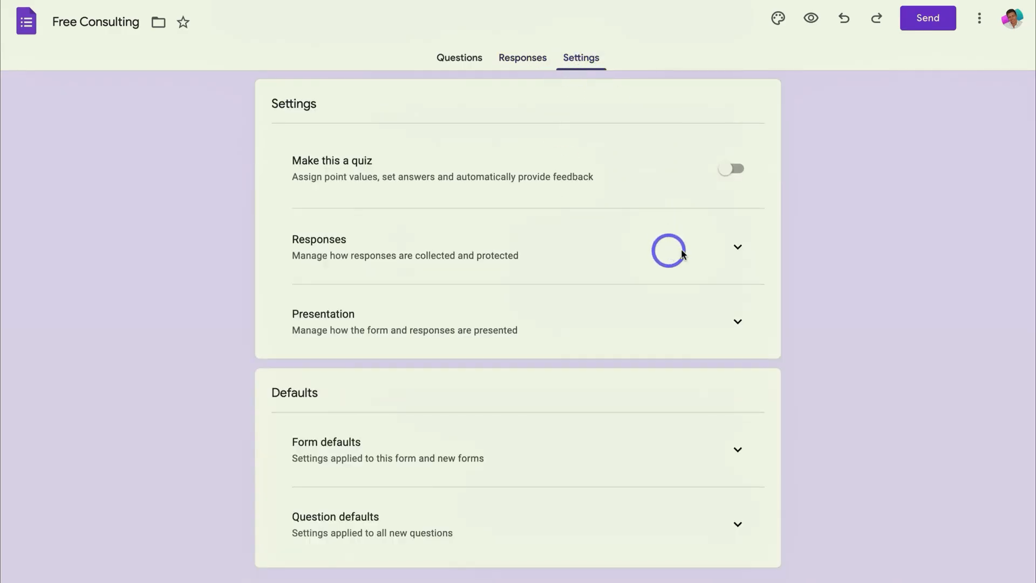
left_click(738, 249)
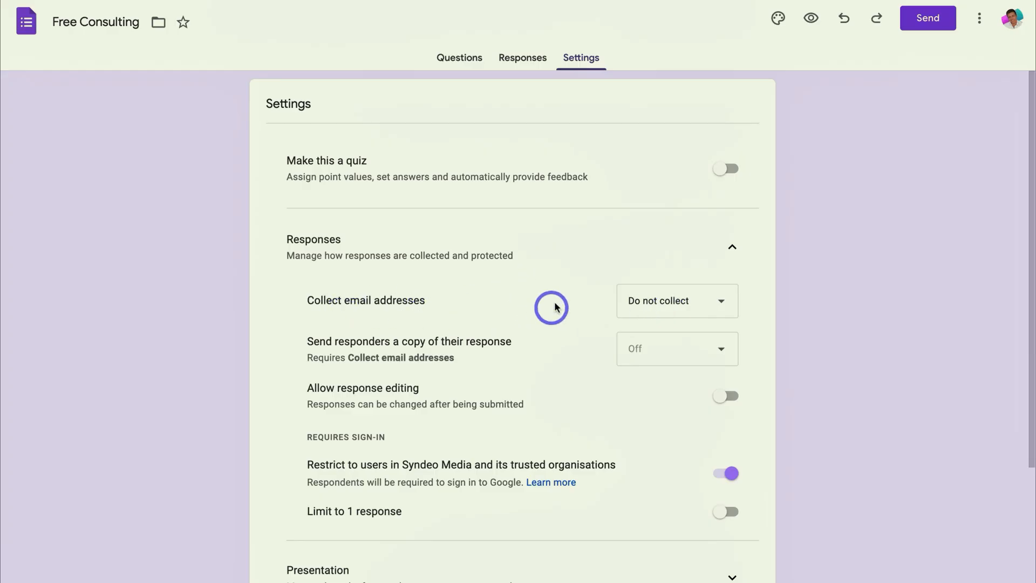
left_click(728, 476)
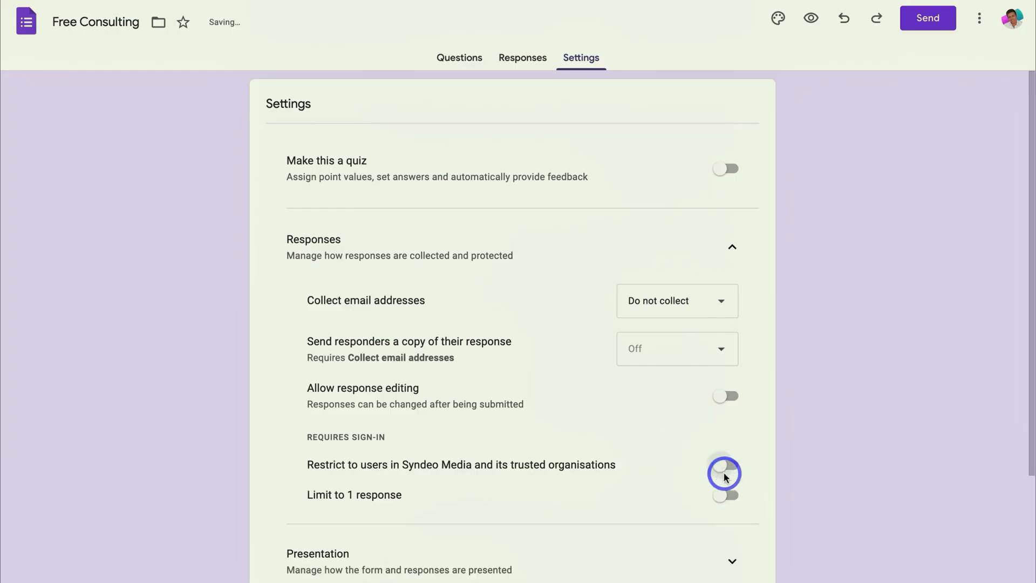
- In the form's presentation settings, turn off the link to submit another response and look over the remaining settings
scroll(718, 485, "down", 3)
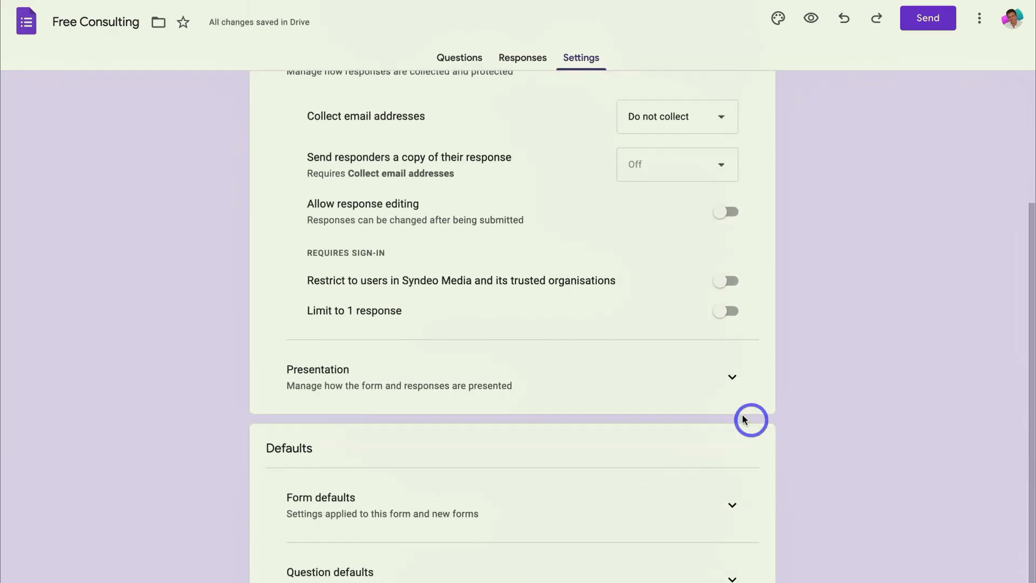
left_click(698, 387)
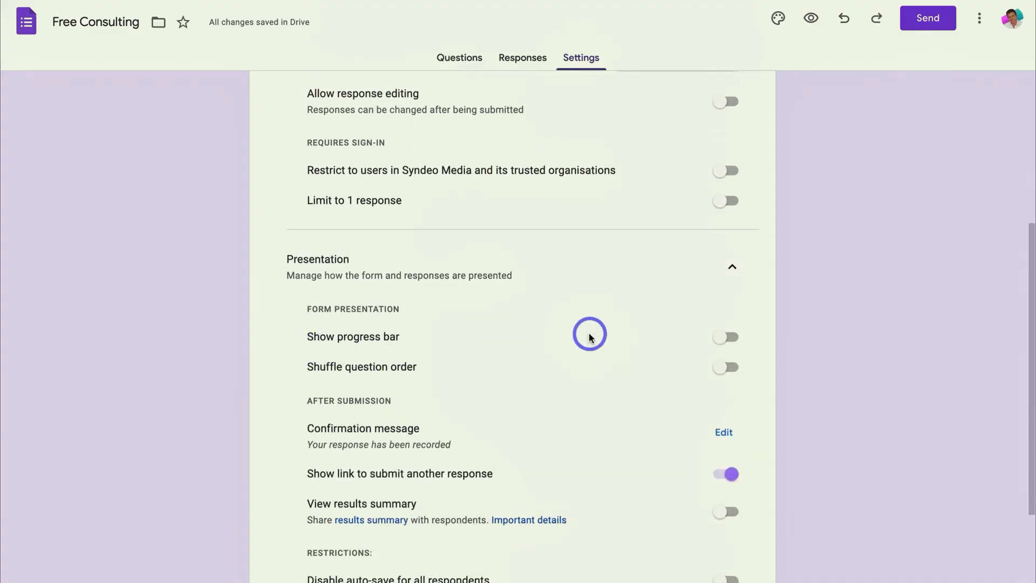
scroll(388, 339, "down", 1)
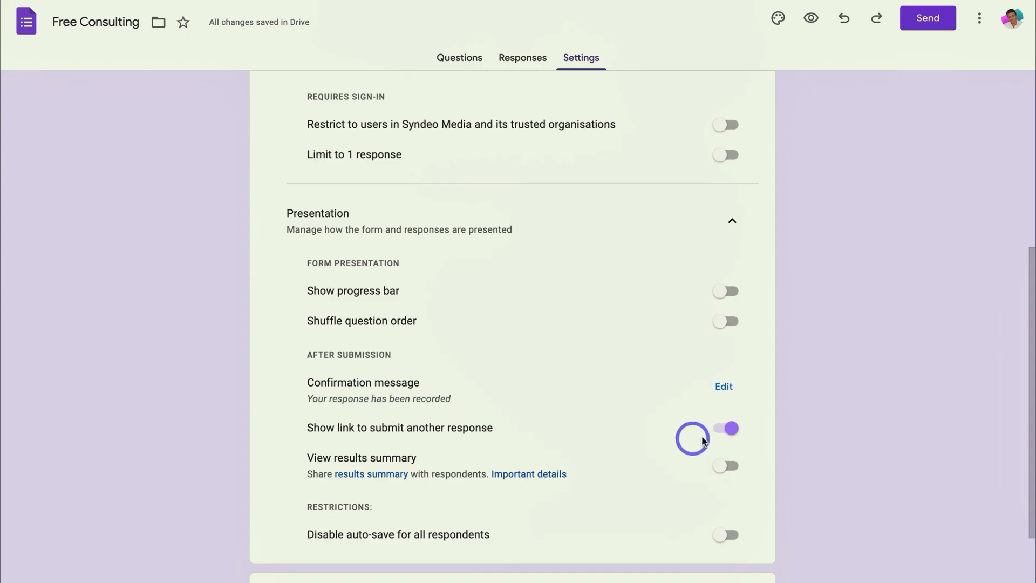
left_click(724, 435)
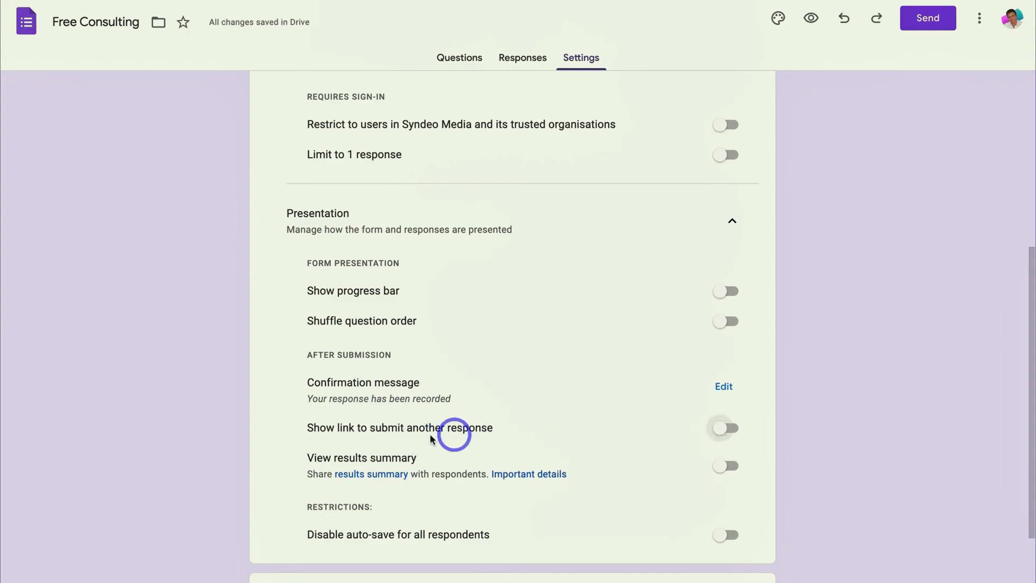
scroll(552, 438, "down", 3)
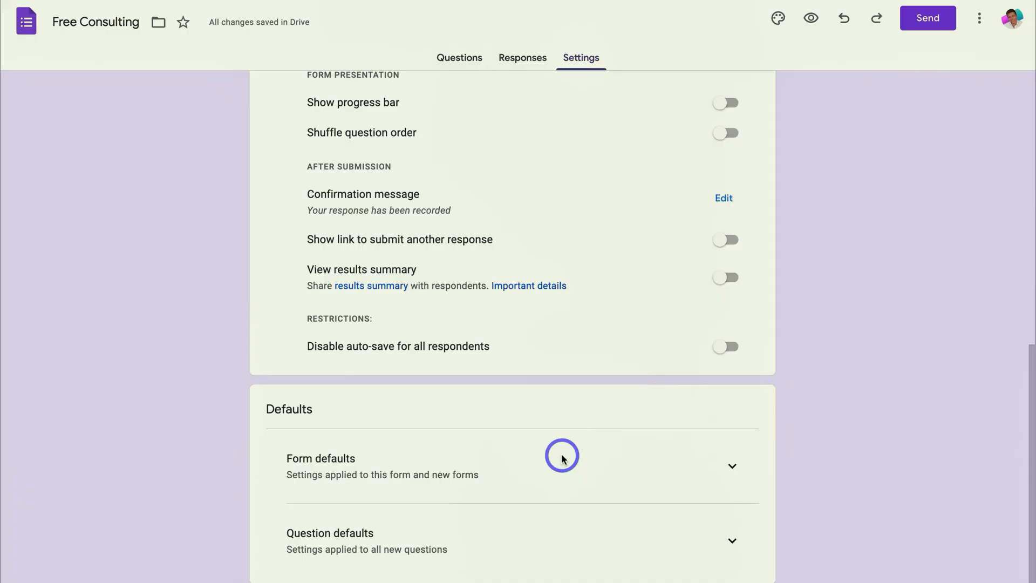
scroll(561, 458, "up", 10)
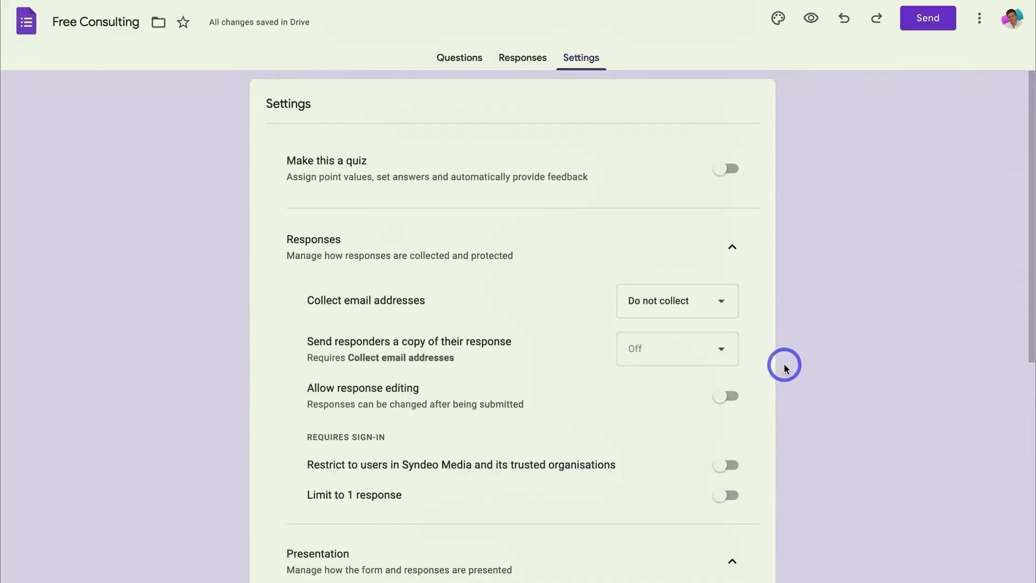
- Return to the form's questions, generate a shortened link for sending the form, and copy it
left_click(446, 60)
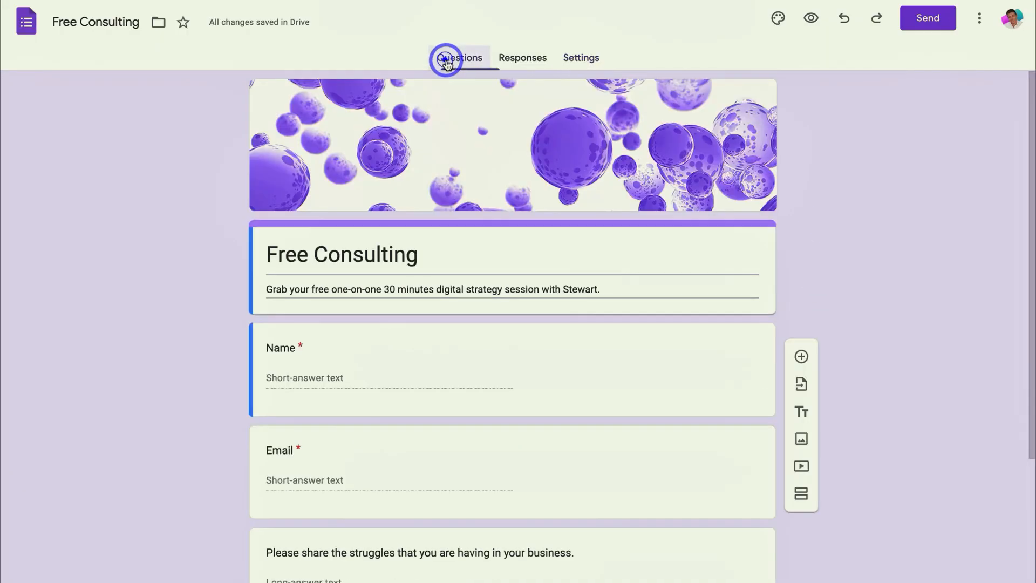
left_click(922, 24)
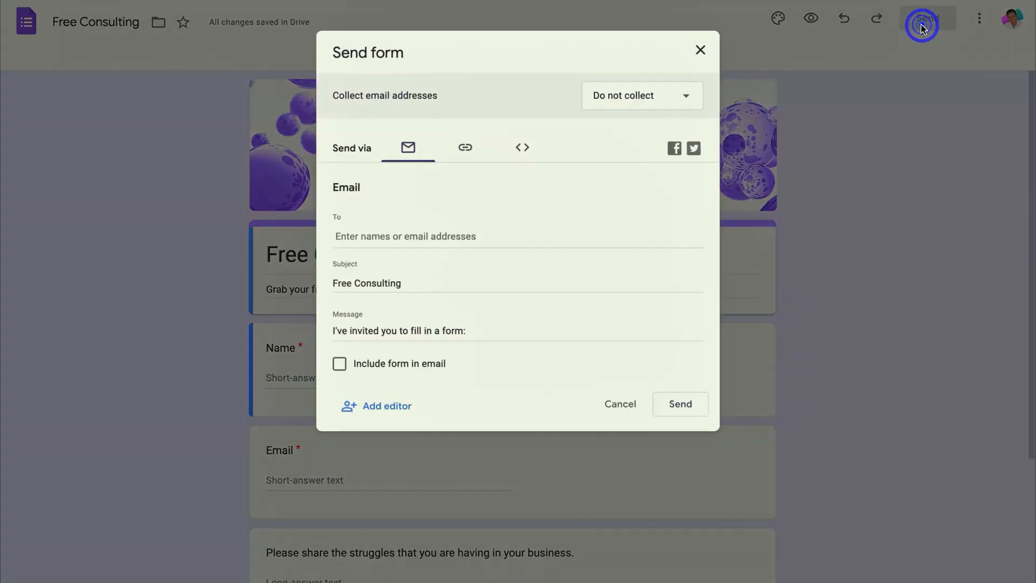
left_click(463, 150)
left_click(682, 256)
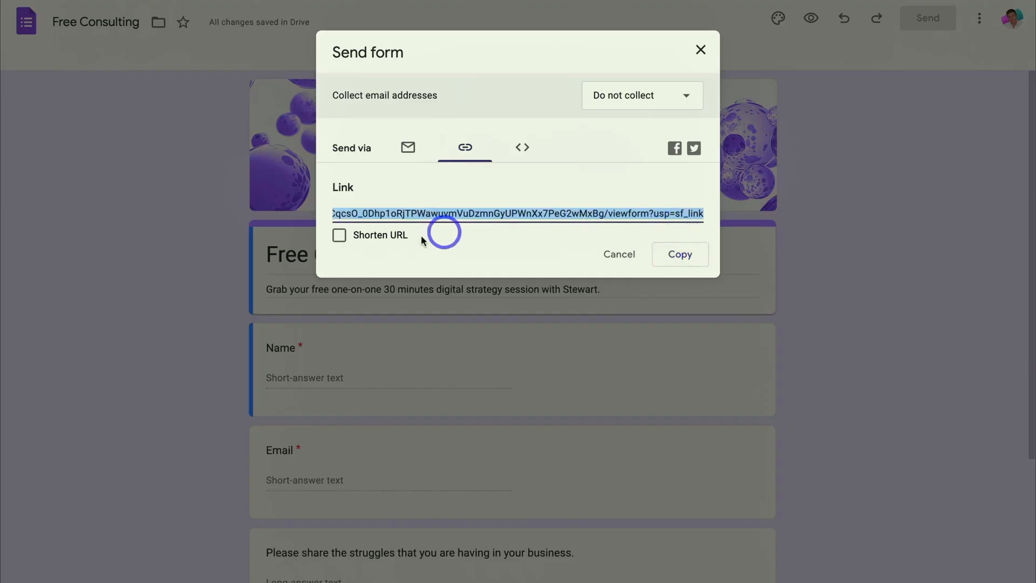
left_click(339, 235)
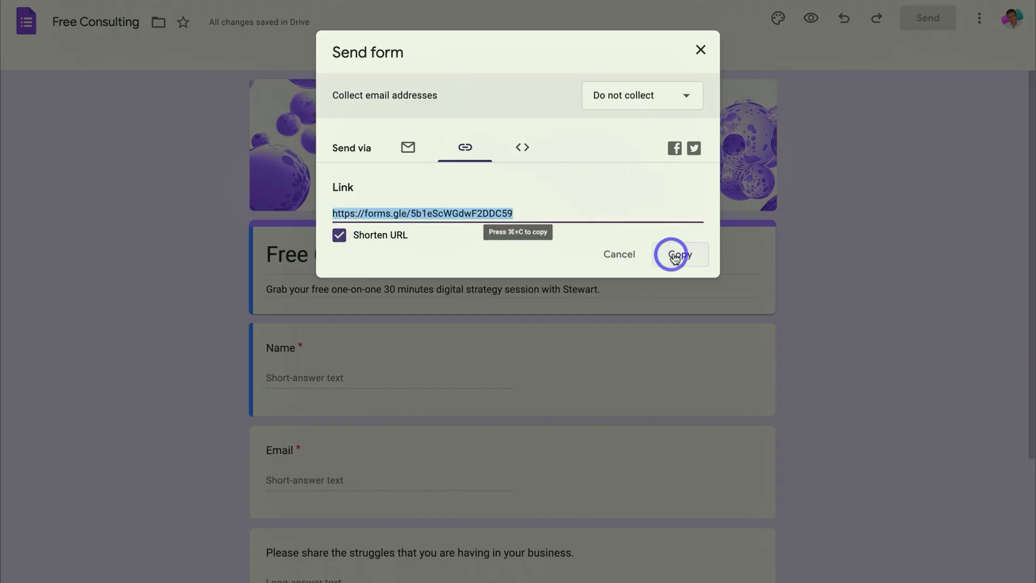
left_click(518, 213)
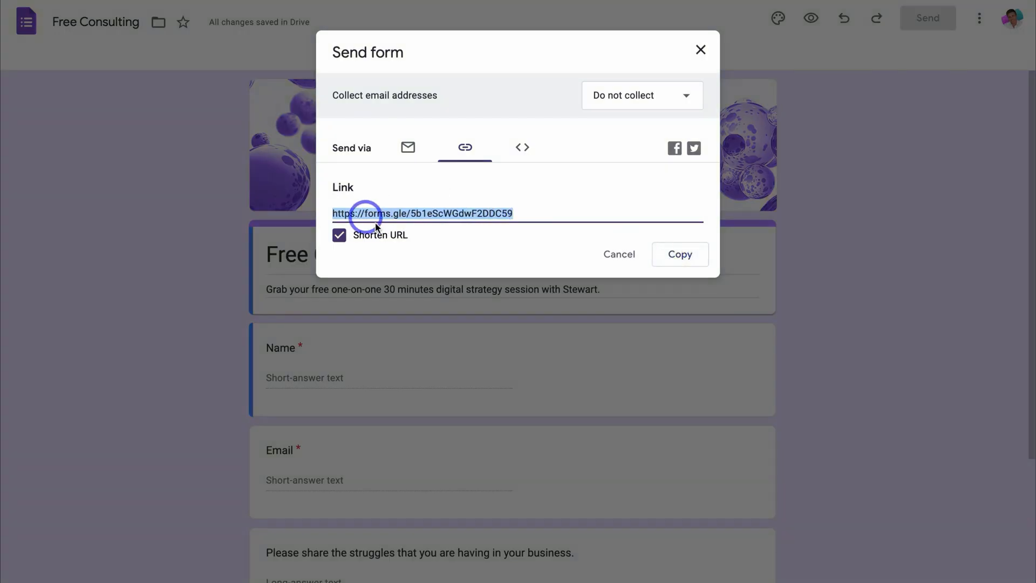